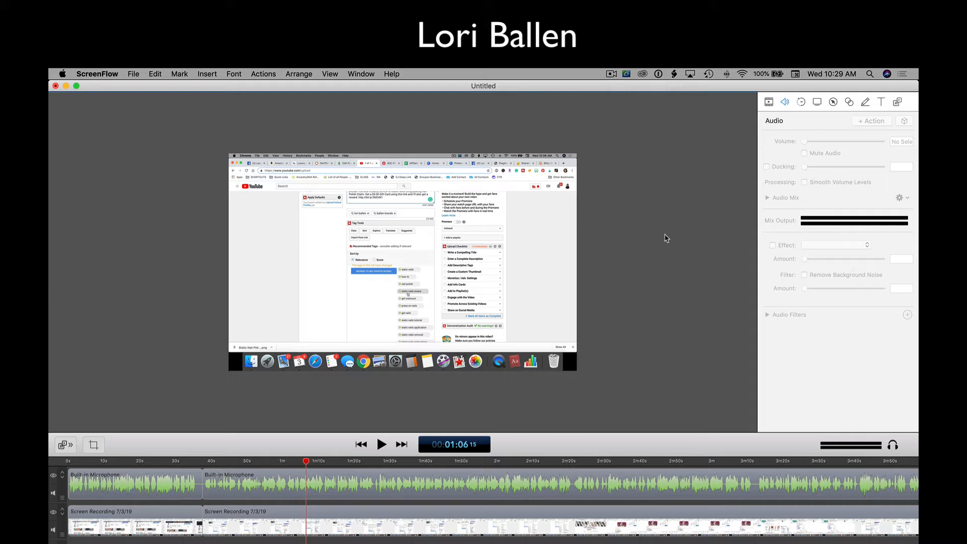
# - Move the playhead to the cut between the two pairs of microphone and screen recording clips, at about 37 seconds
pyautogui.click(171, 490)
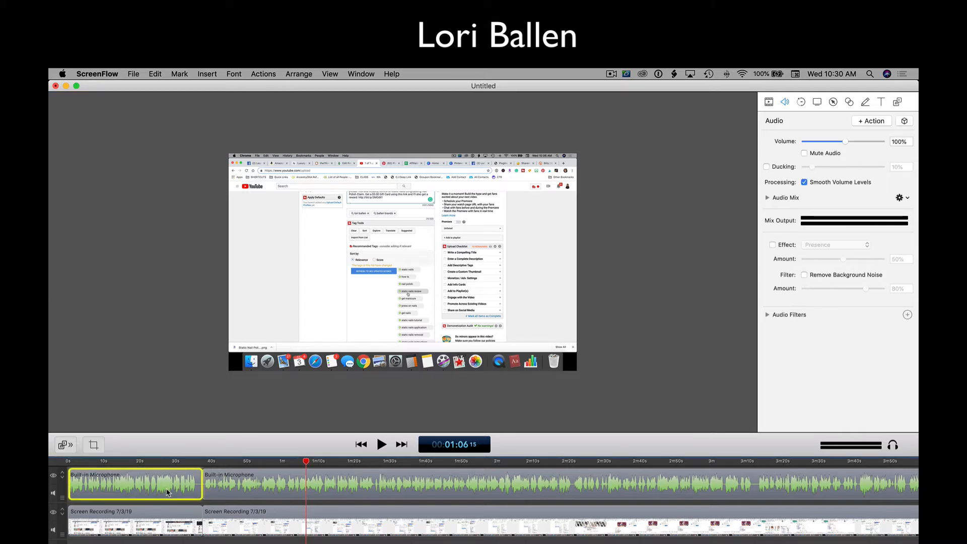
pyautogui.click(207, 488)
pyautogui.click(196, 486)
pyautogui.click(163, 464)
pyautogui.click(210, 491)
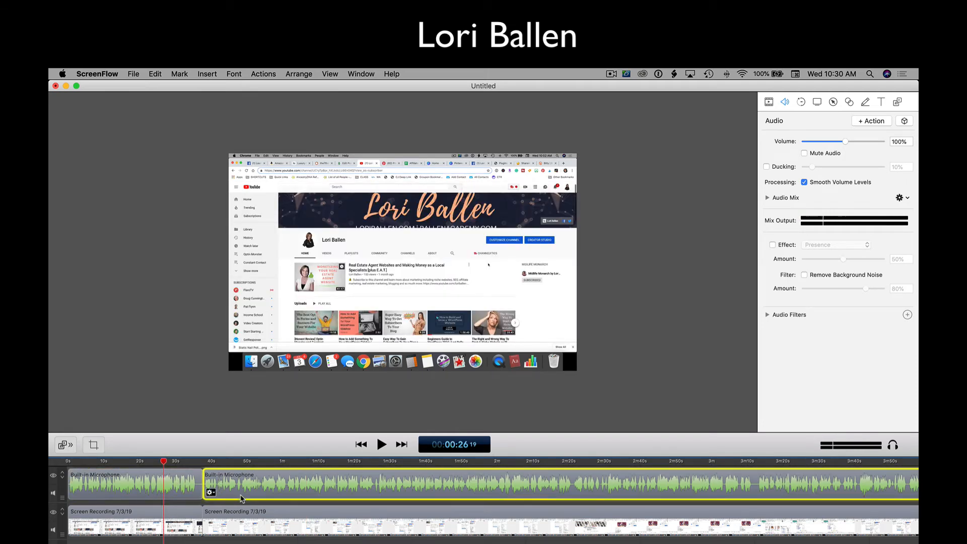
pyautogui.click(242, 531)
pyautogui.click(157, 535)
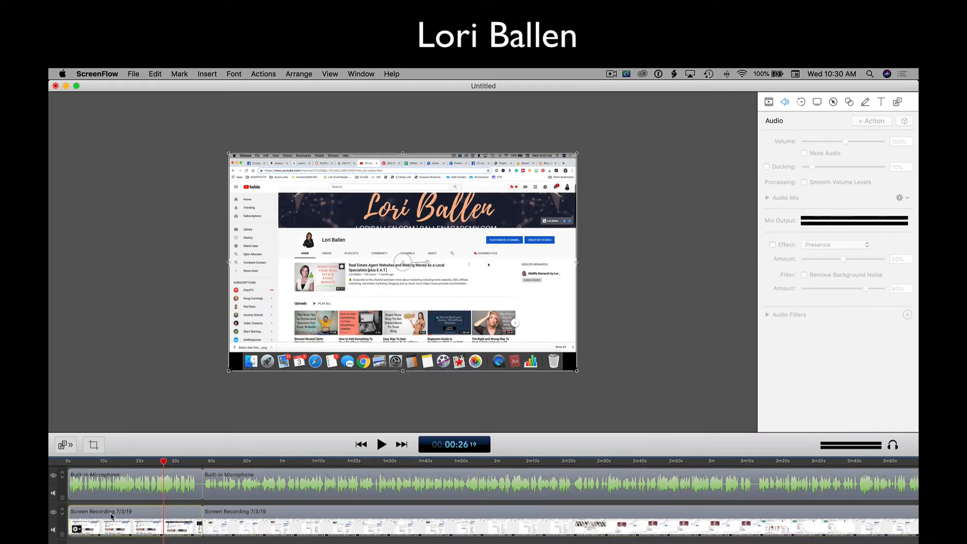
pyautogui.click(164, 463)
pyautogui.moveTo(165, 463); pyautogui.dragTo(203, 466)
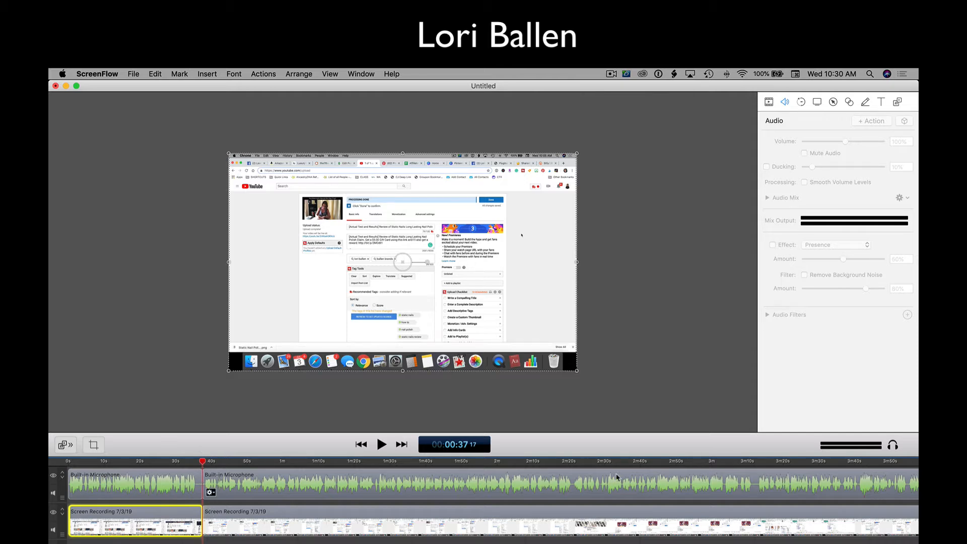
pyautogui.click(704, 298)
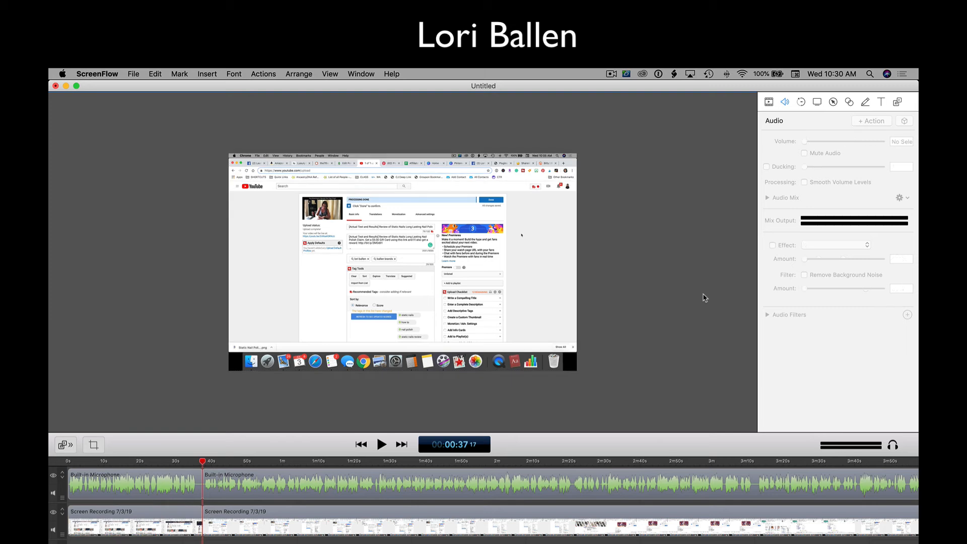
pyautogui.click(562, 279)
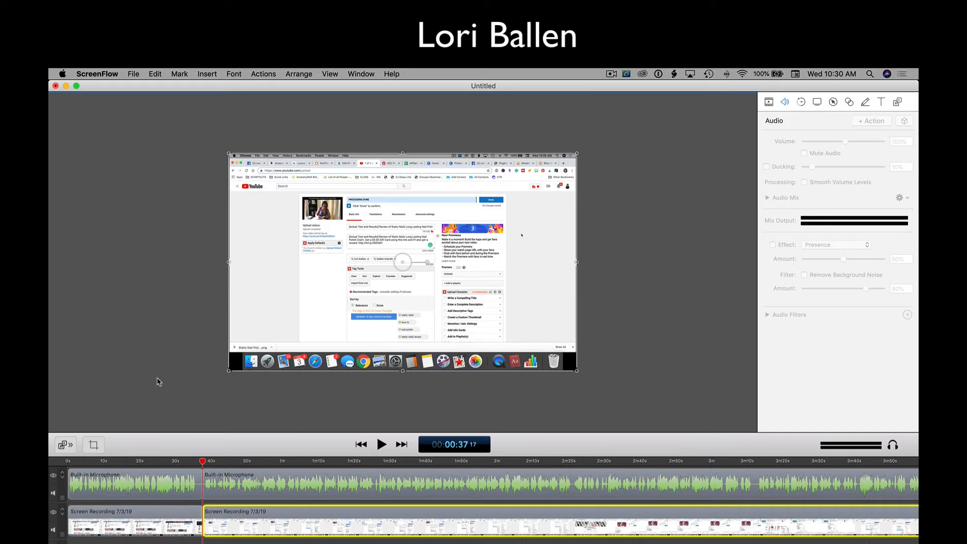
pyautogui.click(147, 485)
pyautogui.click(263, 490)
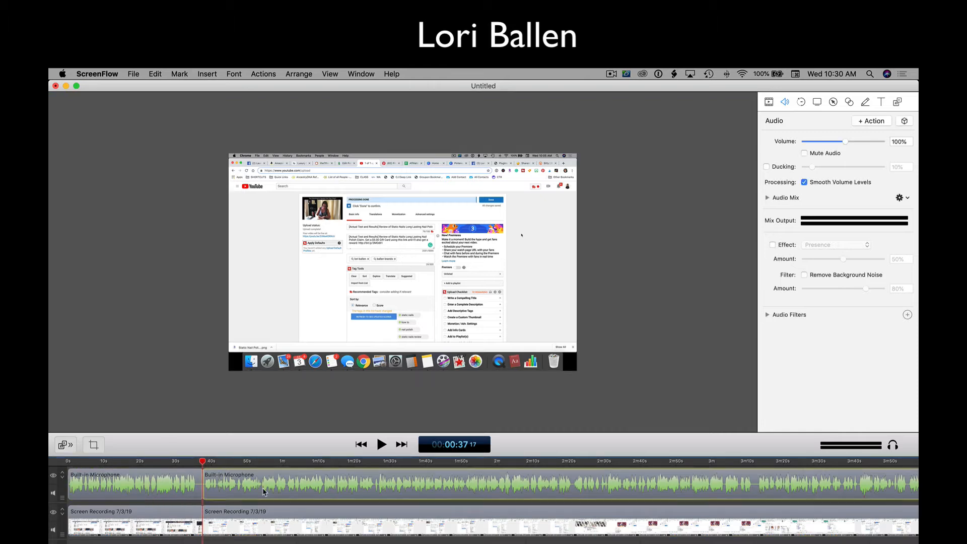
pyautogui.click(183, 343)
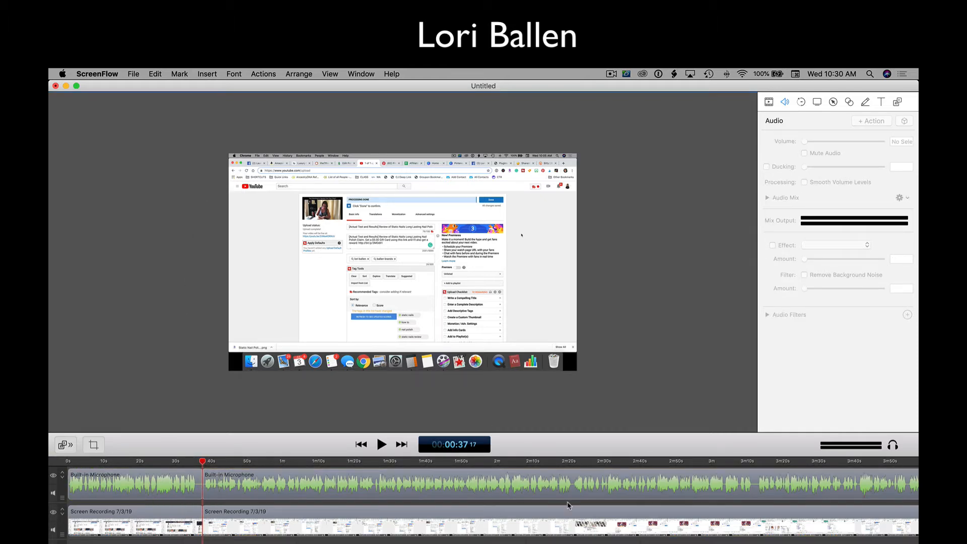
pyautogui.click(470, 494)
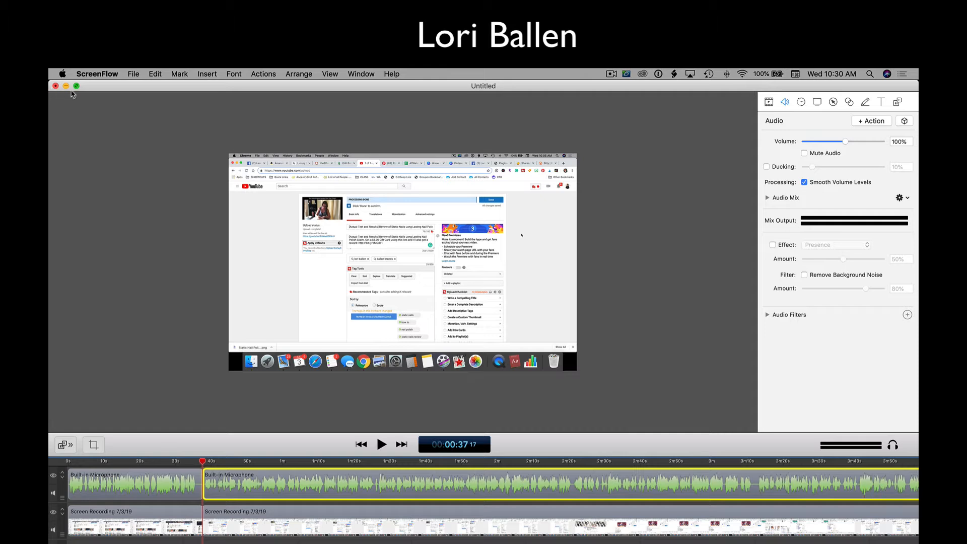
pyautogui.click(85, 155)
pyautogui.click(155, 73)
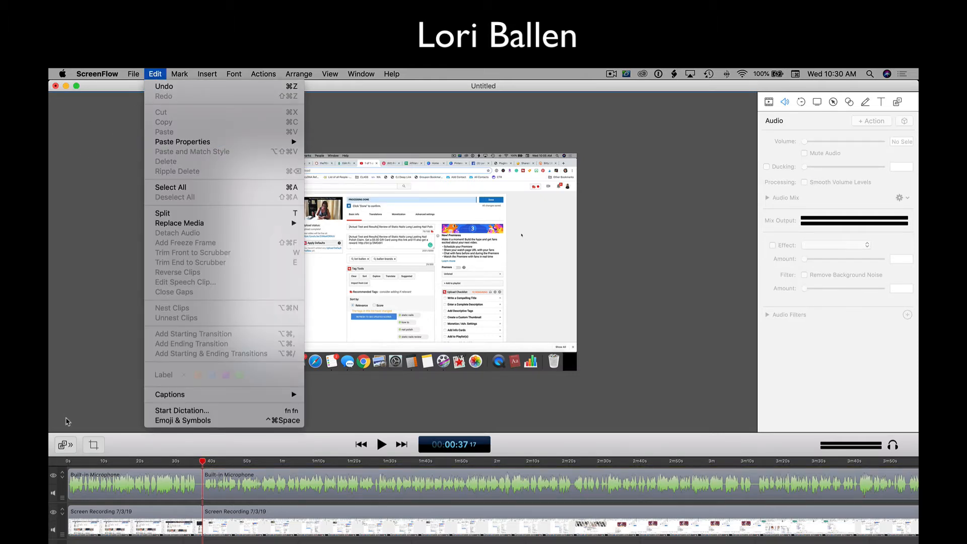
pyautogui.click(74, 398)
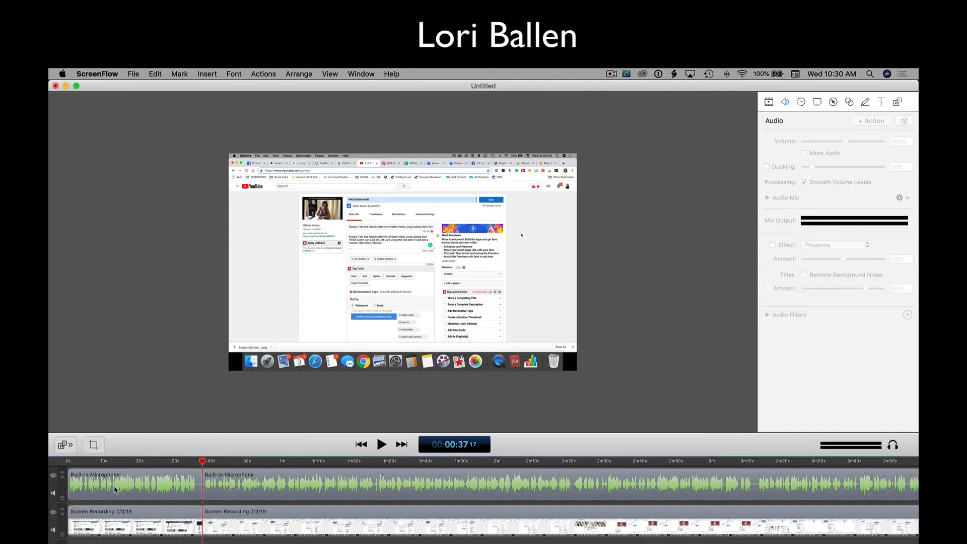
pyautogui.click(115, 483)
pyautogui.press('super+a')
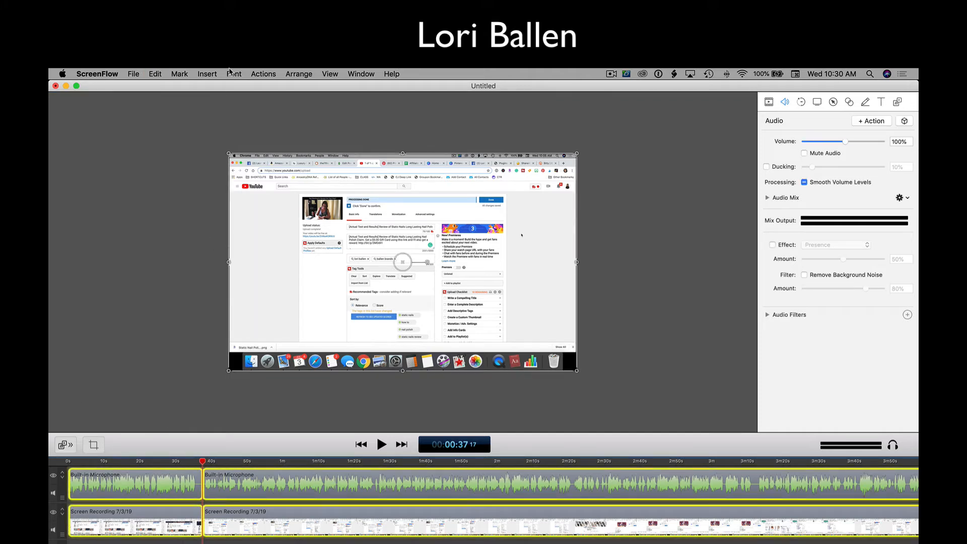
pyautogui.click(213, 276)
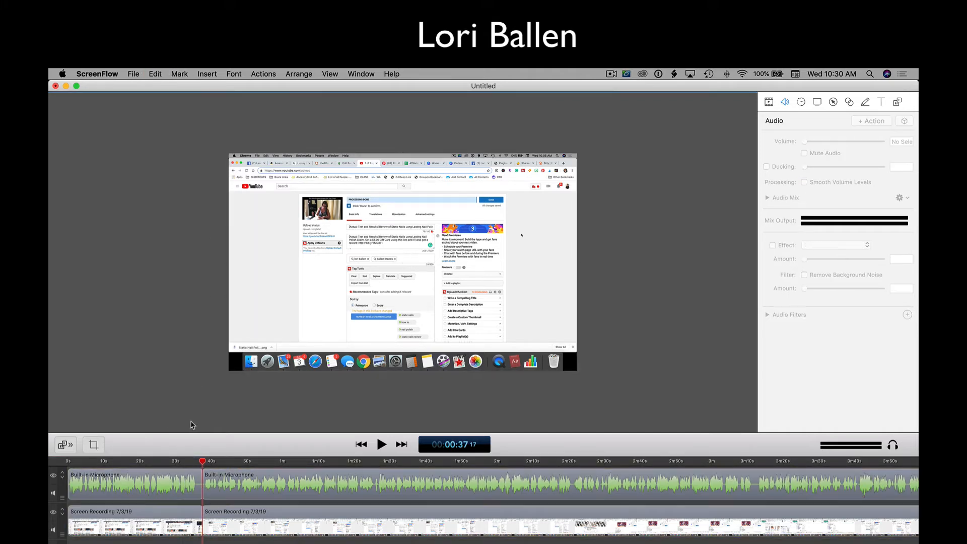
# - Nest all the microphone and screen recording clips into a single clip and place it on the top track
pyautogui.click(172, 494)
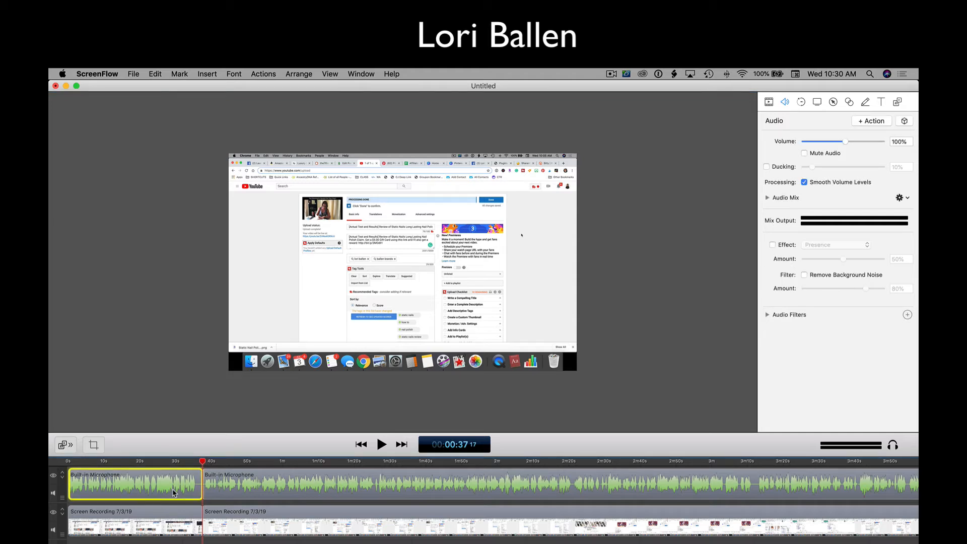
pyautogui.press('super+a')
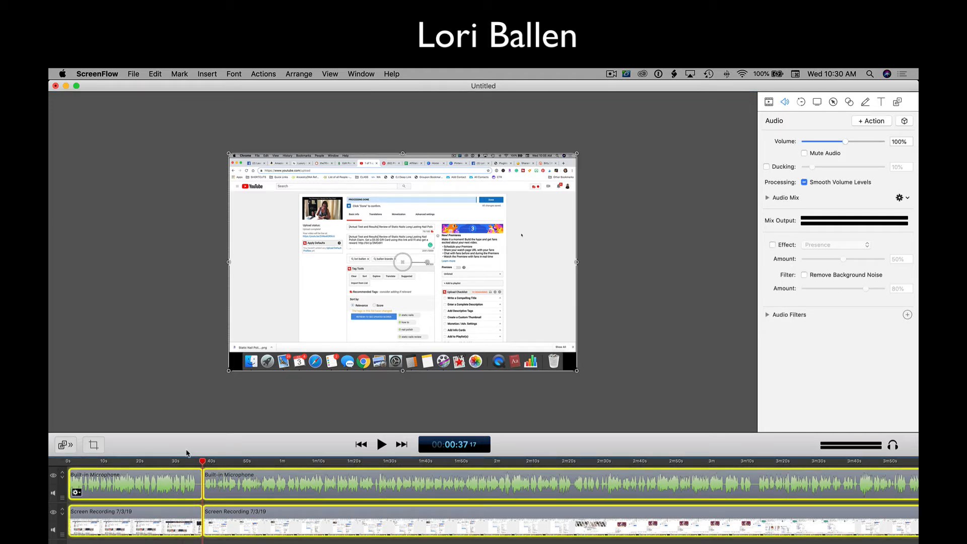
pyautogui.click(157, 74)
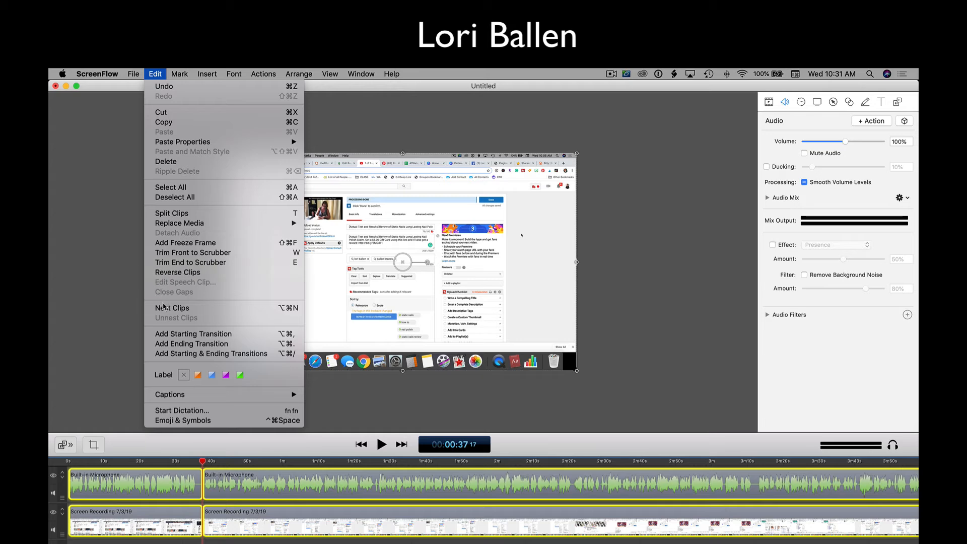
pyautogui.click(163, 308)
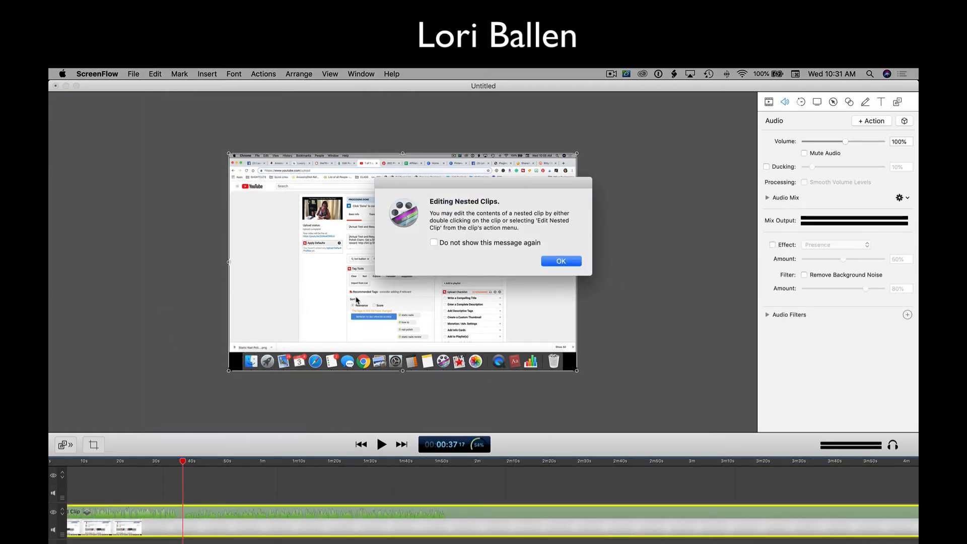
pyautogui.click(559, 261)
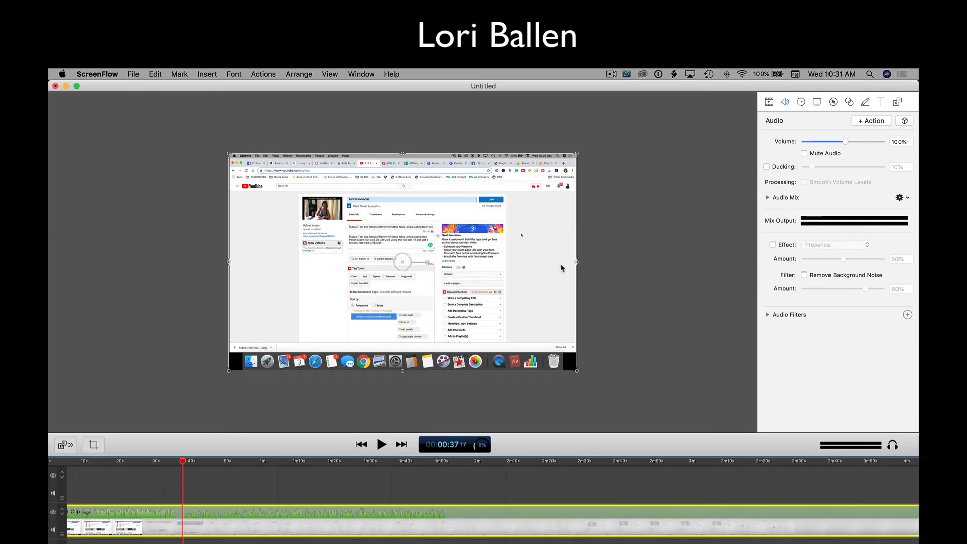
pyautogui.click(497, 521)
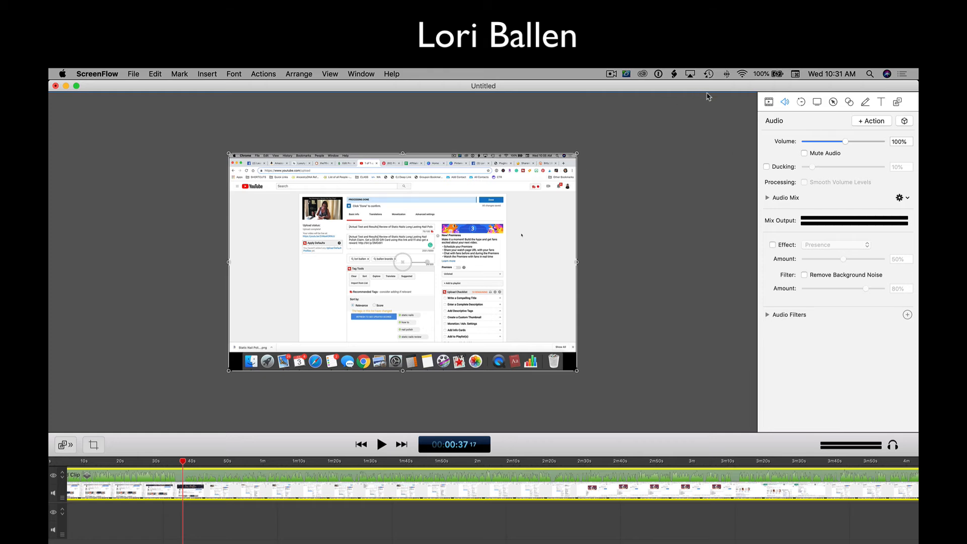
# - Crop the browser bars and the dock off the nested clip and shift it down to leave a black band above it
pyautogui.click(769, 103)
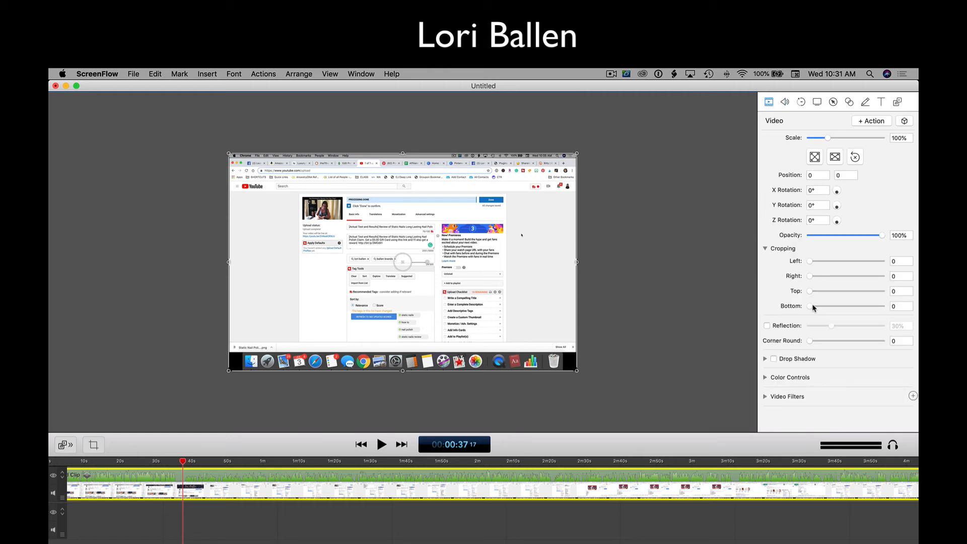
pyautogui.moveTo(811, 308); pyautogui.dragTo(855, 286)
pyautogui.moveTo(453, 256); pyautogui.dragTo(455, 274)
pyautogui.click(632, 171)
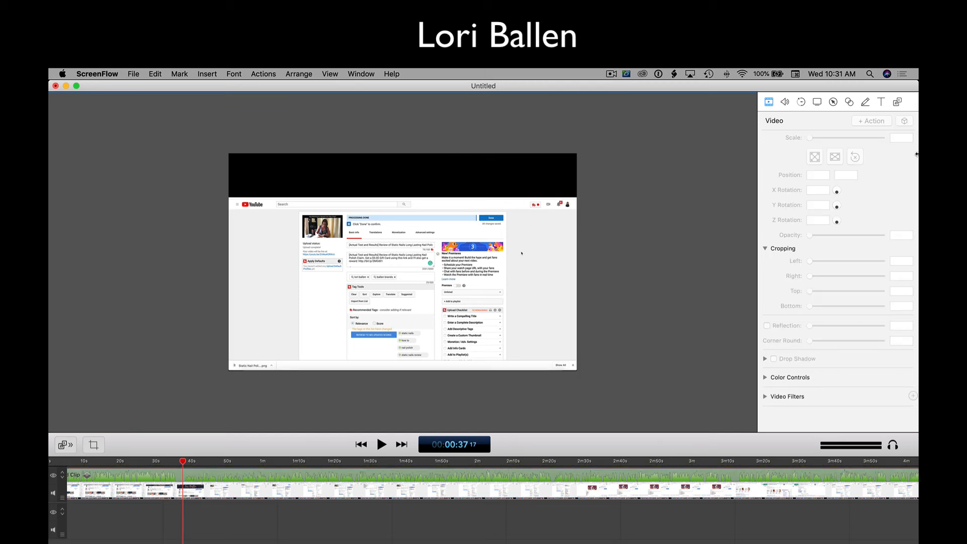
# - Add a text clip and place it at the start of the timeline above the nested clip
pyautogui.click(881, 102)
pyautogui.click(882, 121)
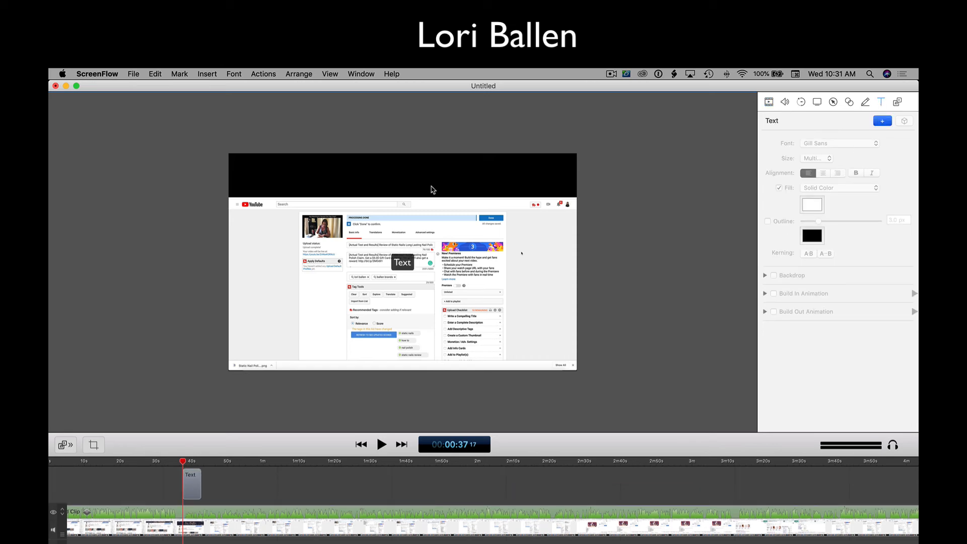
pyautogui.moveTo(191, 497); pyautogui.dragTo(104, 486)
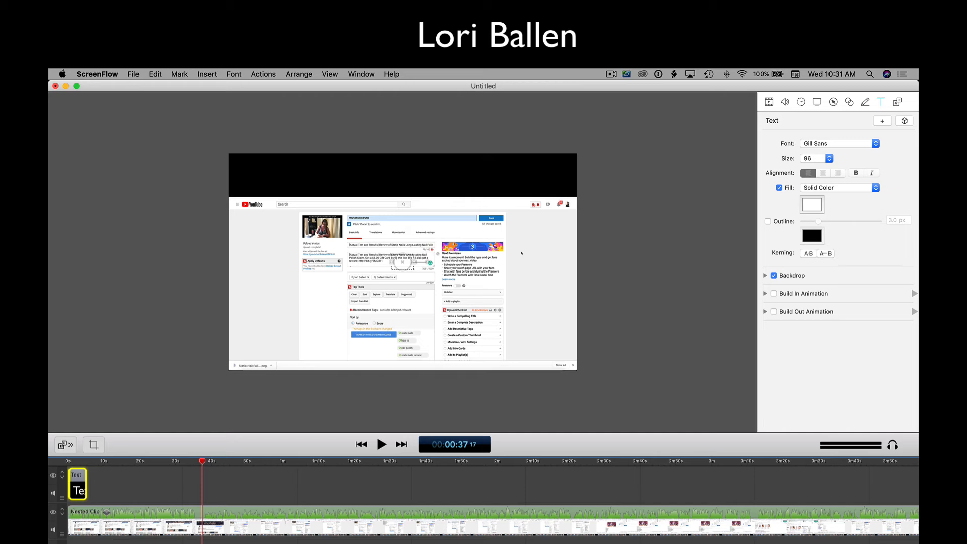
# - Extend the text clip so that it spans the full length of the nested clip
pyautogui.press('super+minus')
pyautogui.press('super+minus')
pyautogui.press('super+minus')
pyautogui.press('super+minus')
pyautogui.press('super+minus')
pyautogui.press('super+minus')
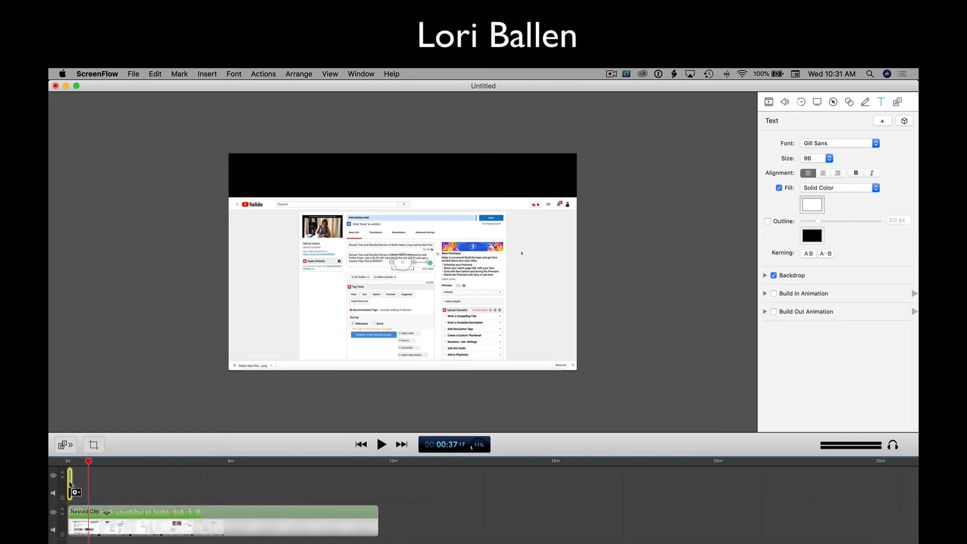
pyautogui.moveTo(71, 483); pyautogui.dragTo(378, 478)
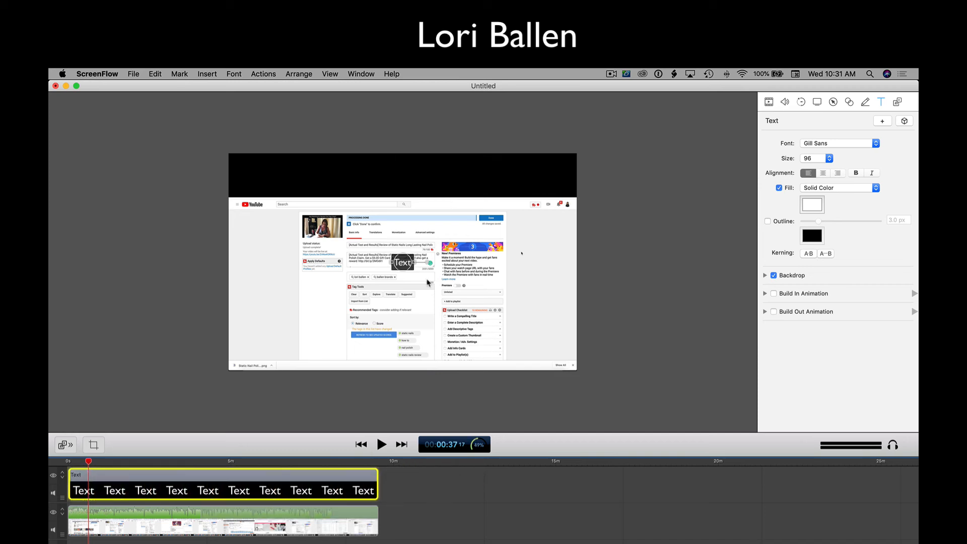
# - Move the text on the canvas into the middle of the black band above the video
pyautogui.click(170, 360)
pyautogui.click(202, 485)
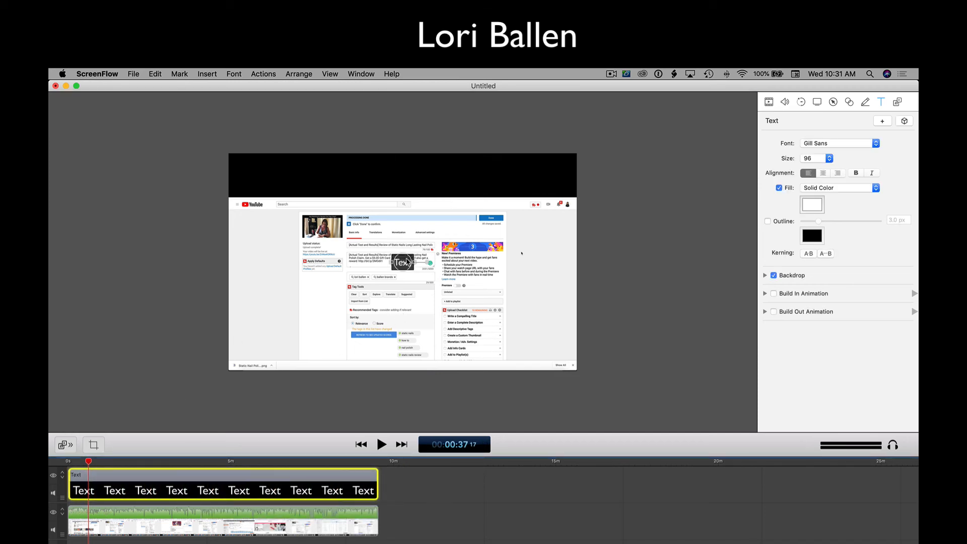
pyautogui.moveTo(407, 268); pyautogui.dragTo(411, 182)
pyautogui.click(492, 193)
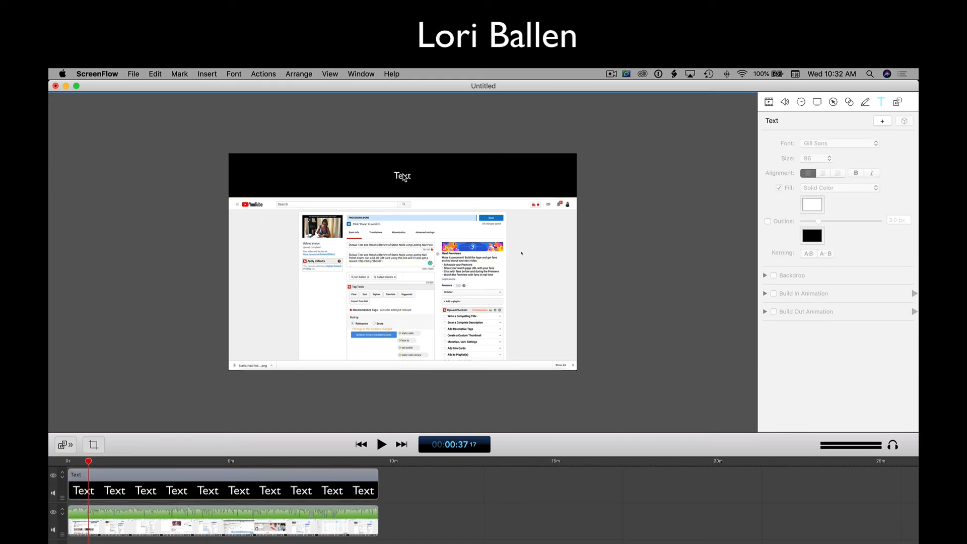
# - Replace the placeholder text in the black band with the presenter's full name
pyautogui.click(403, 178)
pyautogui.press('super+a')
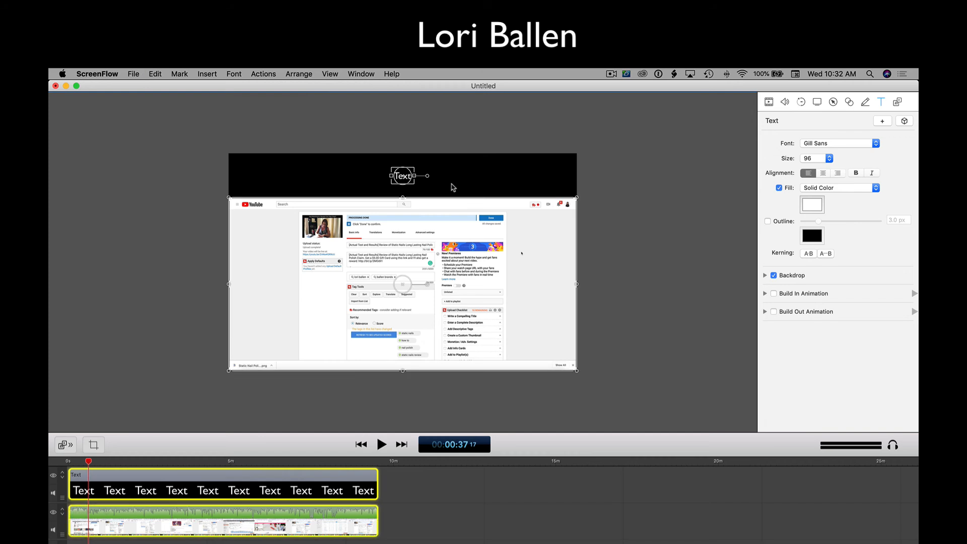
pyautogui.doubleClick(403, 177)
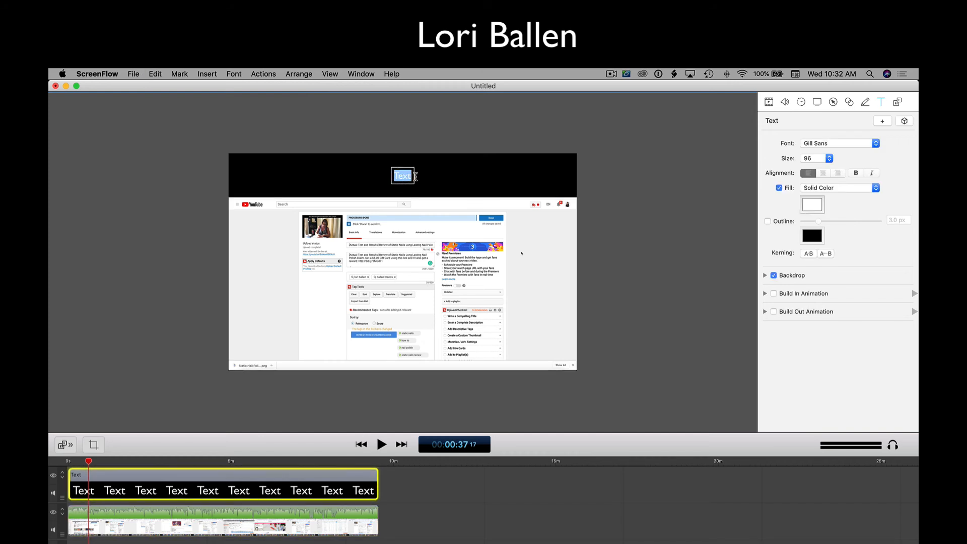
pyautogui.write('Lori Ballen')
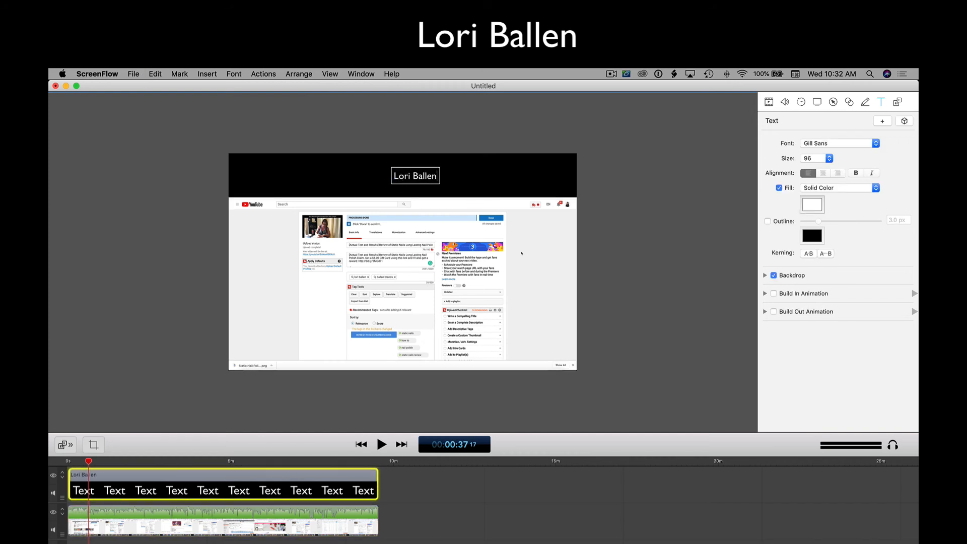
pyautogui.click(258, 488)
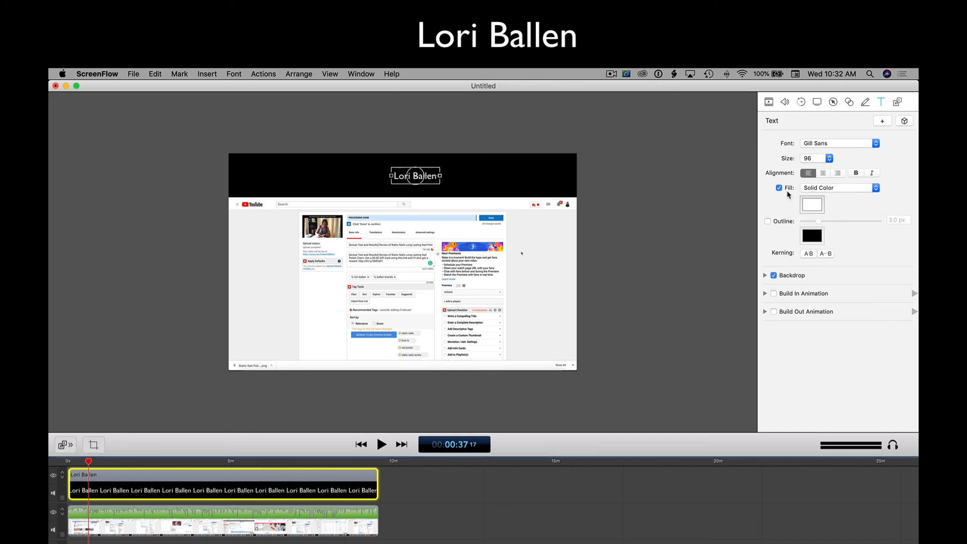
# - Set the name text's size to 288 and centre it in the black band above the video
pyautogui.click(829, 159)
pyautogui.click(819, 174)
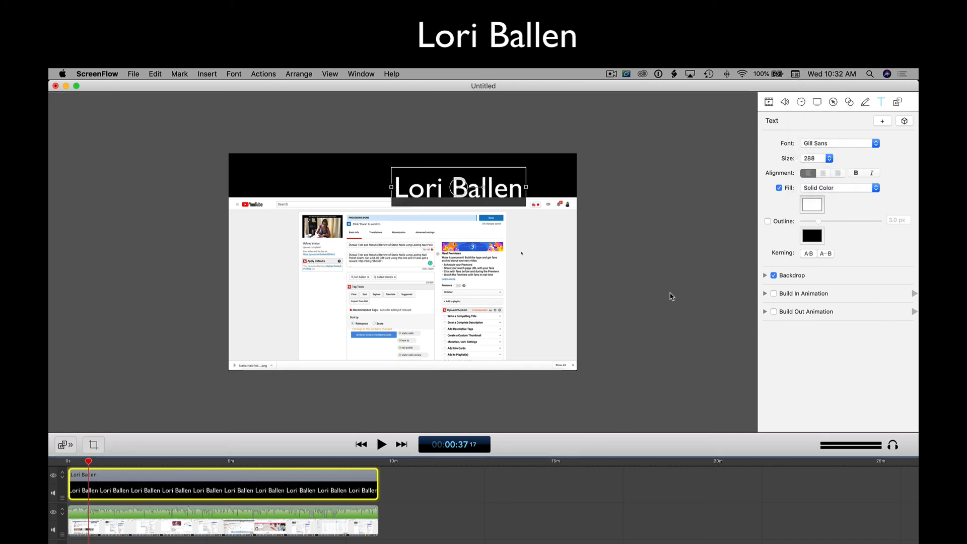
pyautogui.moveTo(452, 177); pyautogui.dragTo(407, 174)
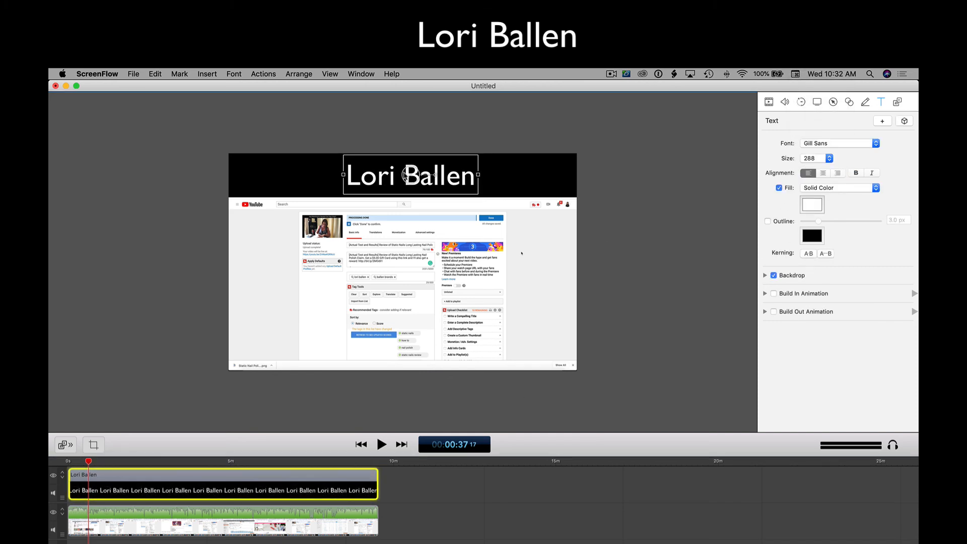
pyautogui.click(658, 172)
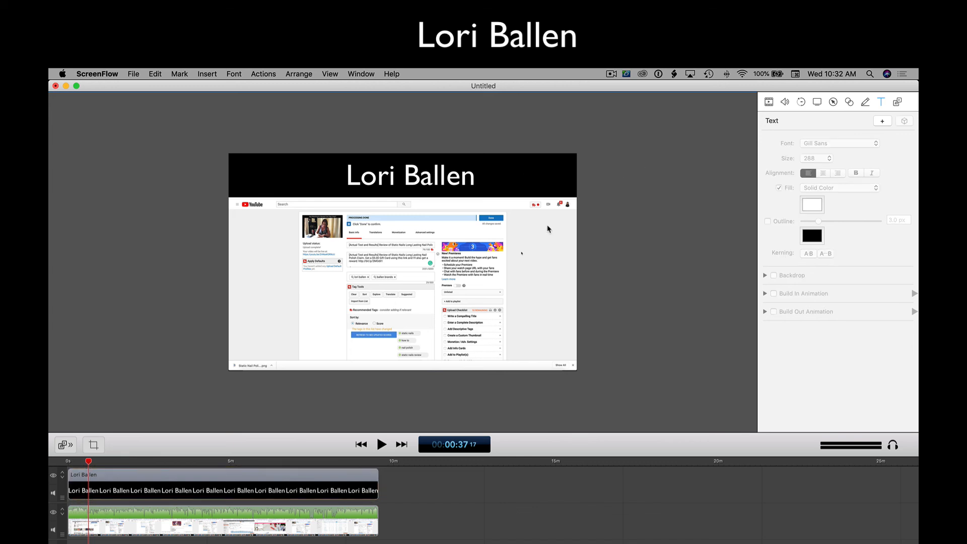
pyautogui.click(409, 176)
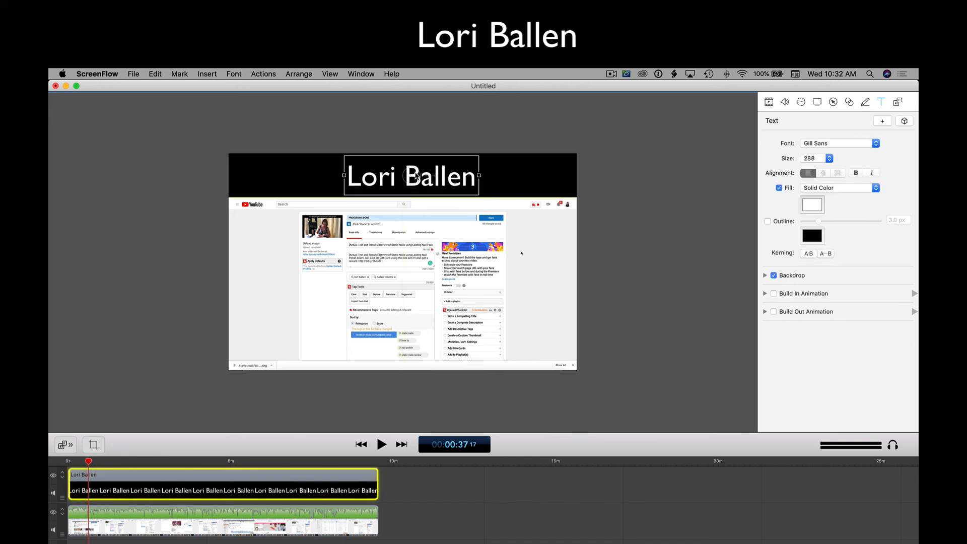
pyautogui.click(555, 184)
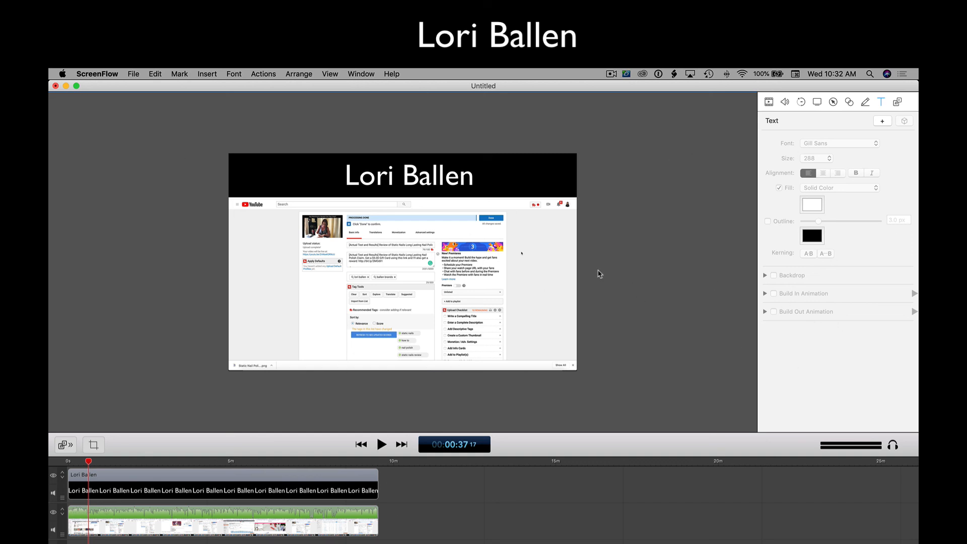
pyautogui.click(611, 75)
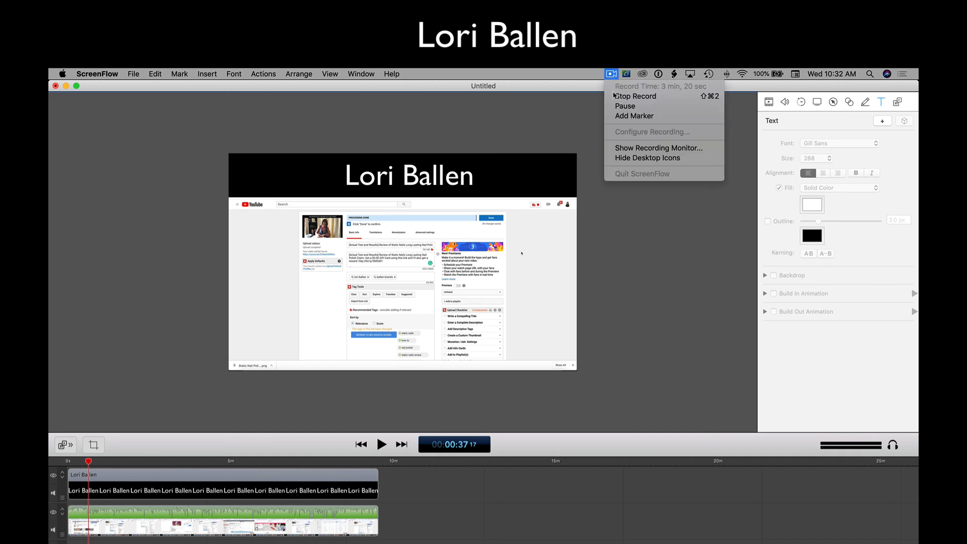